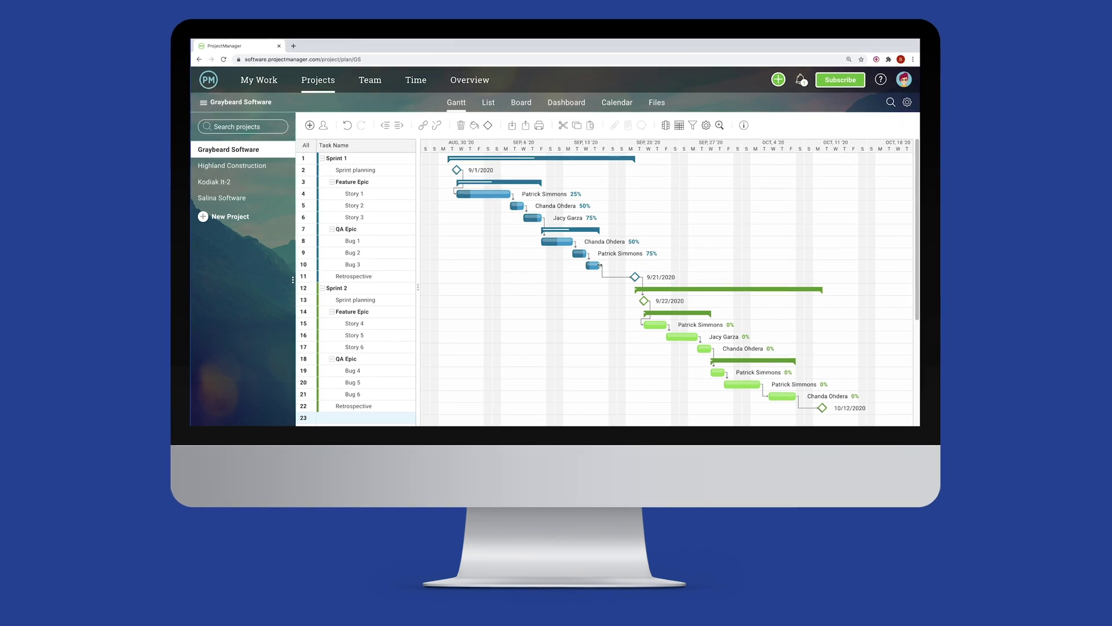
- Lengthen Bug 3's bar to 3 days and raise Bug 1's progress to 100%
drag(599, 265, 630, 265)
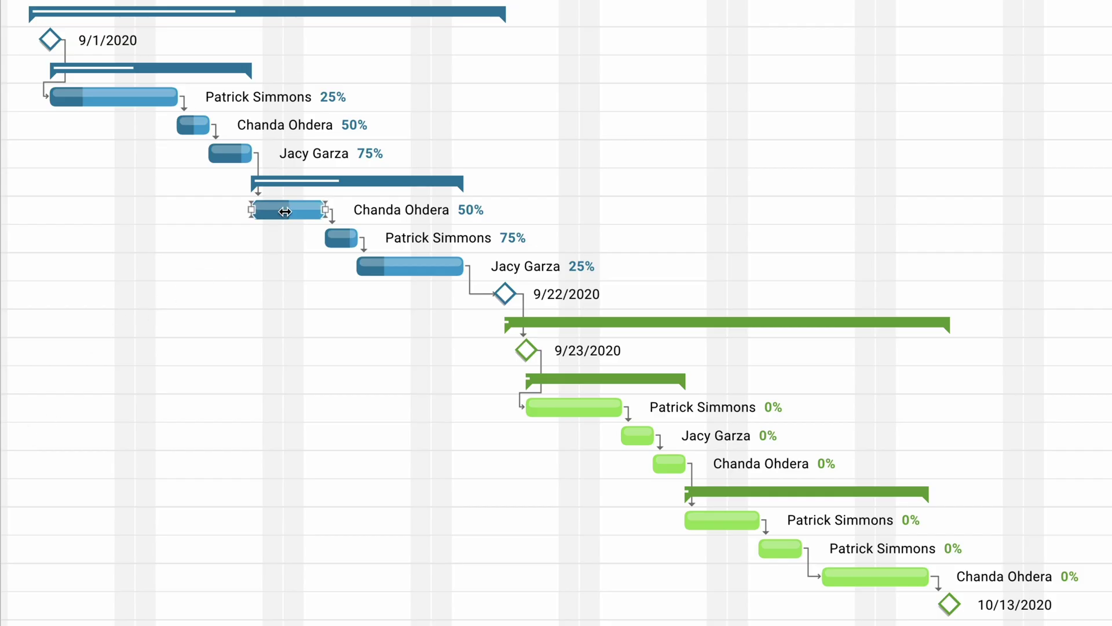
drag(285, 211, 351, 206)
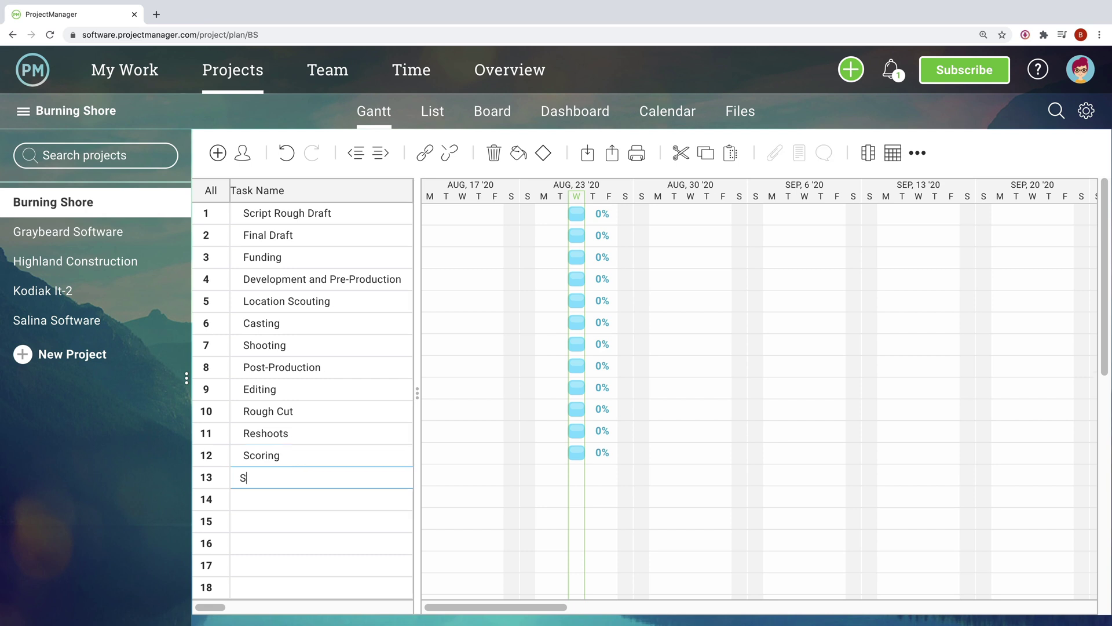
- Add Sound Design, Coloring, Final Edit and Submission to Festival tasks, then link all 16 sequentially
text(esign)
key(Return)
text(Coloring)
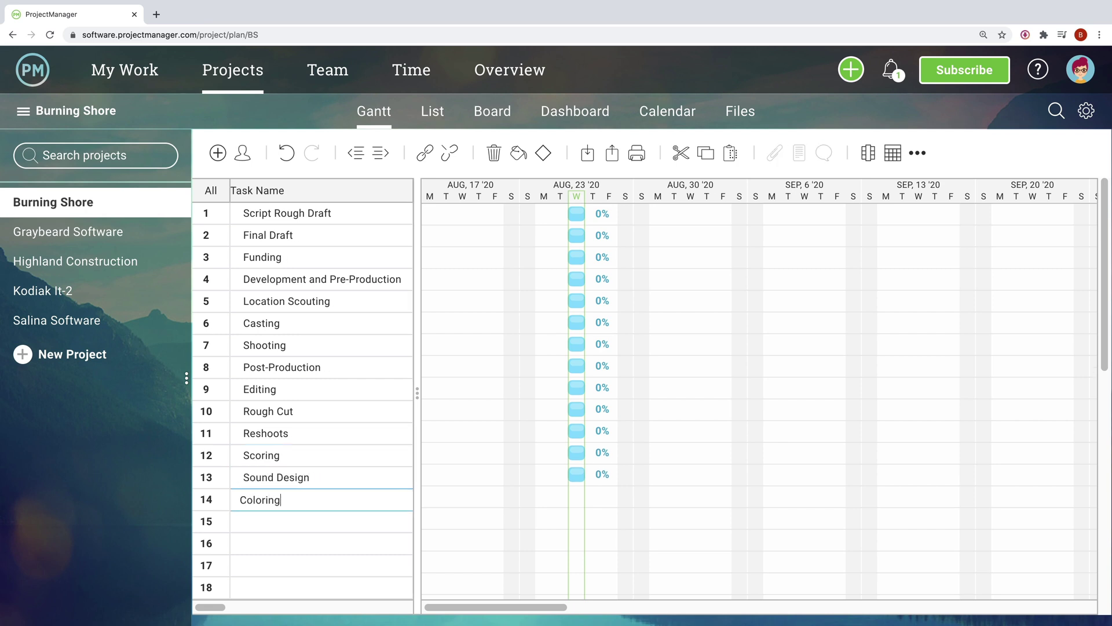
key(Return)
text(Final Edit)
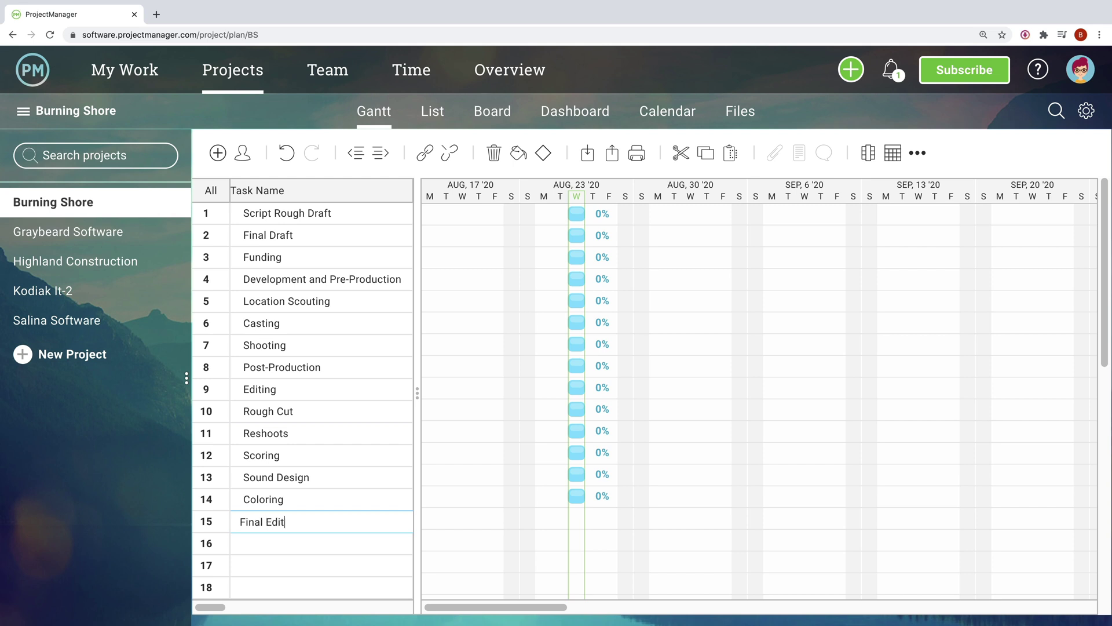
key(Return)
text(Submission )
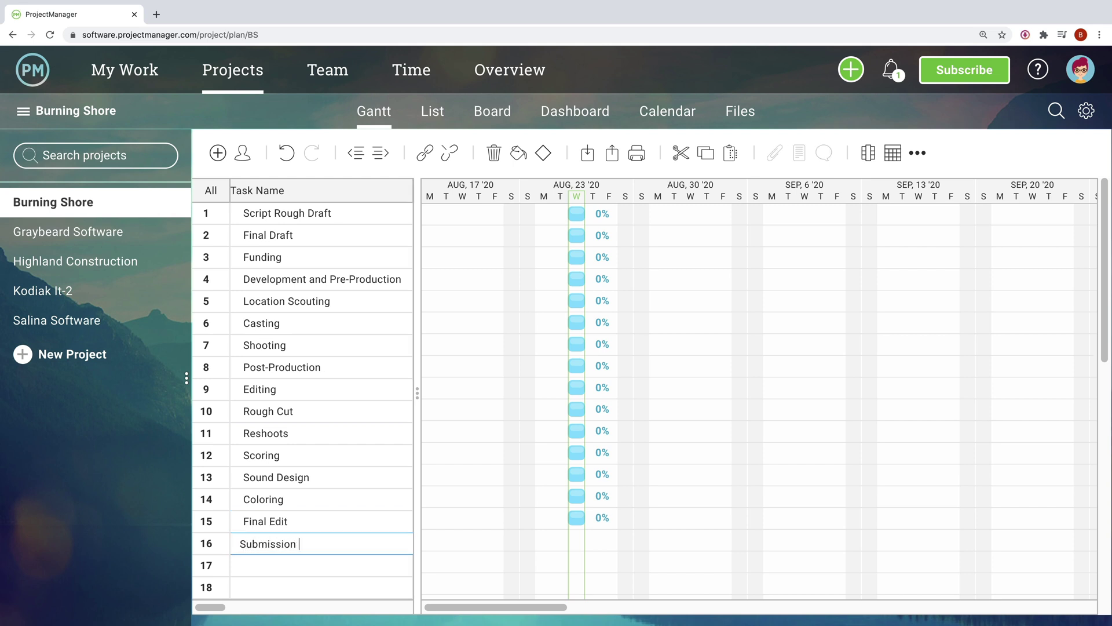
text(to Festival)
key(Return)
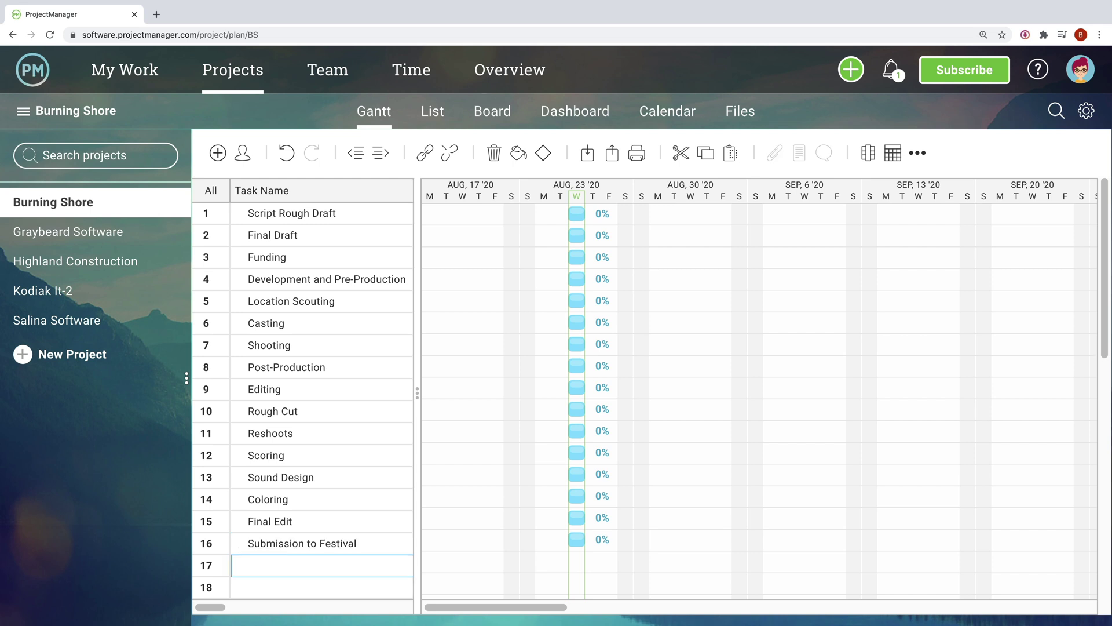
click(211, 190)
click(425, 154)
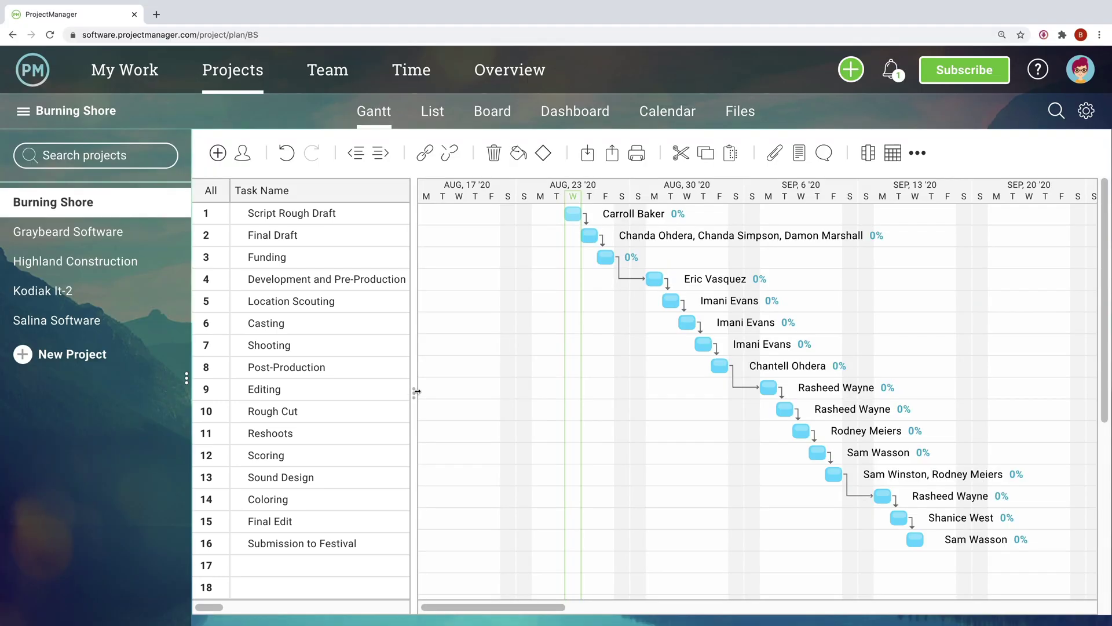
- Widen the task table and hide the Info, Linked To and Milestone columns
drag(412, 391, 856, 382)
click(867, 153)
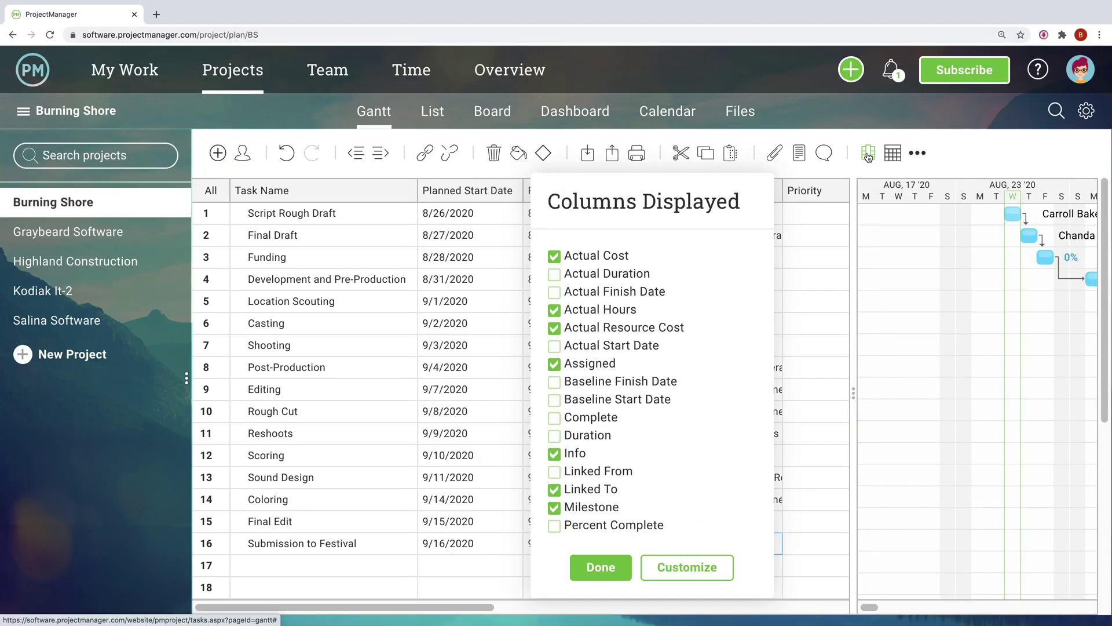
click(554, 453)
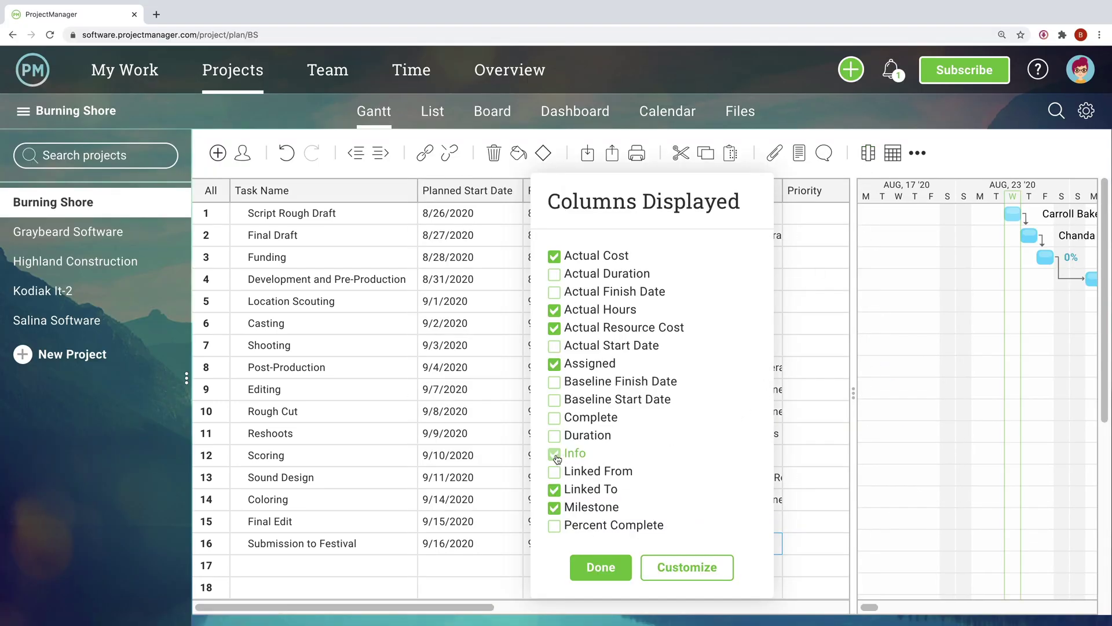
click(552, 490)
click(550, 508)
click(577, 563)
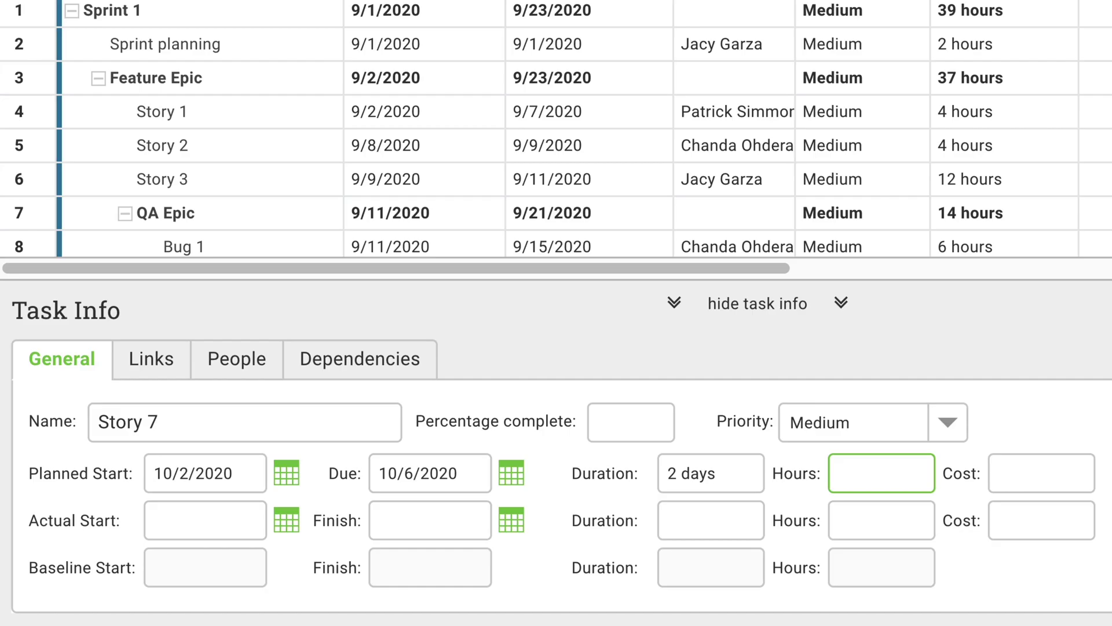
- Give Story 7 an estimate of 9 hours and a cost of $3,000.00
text(9 hours)
click(1065, 481)
text(3,000)
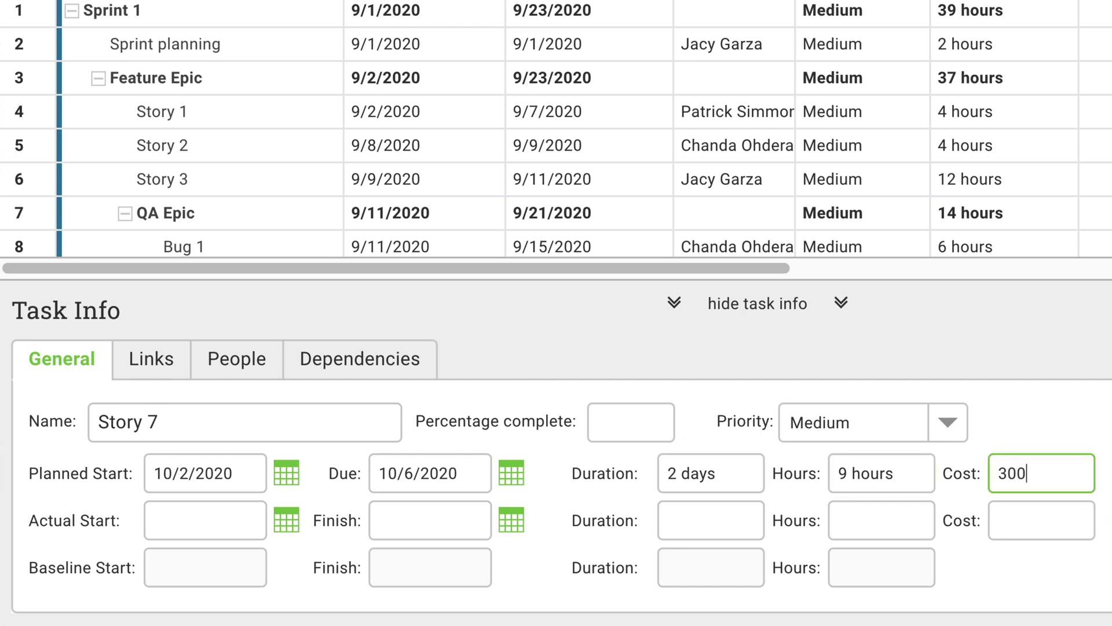
key(Return)
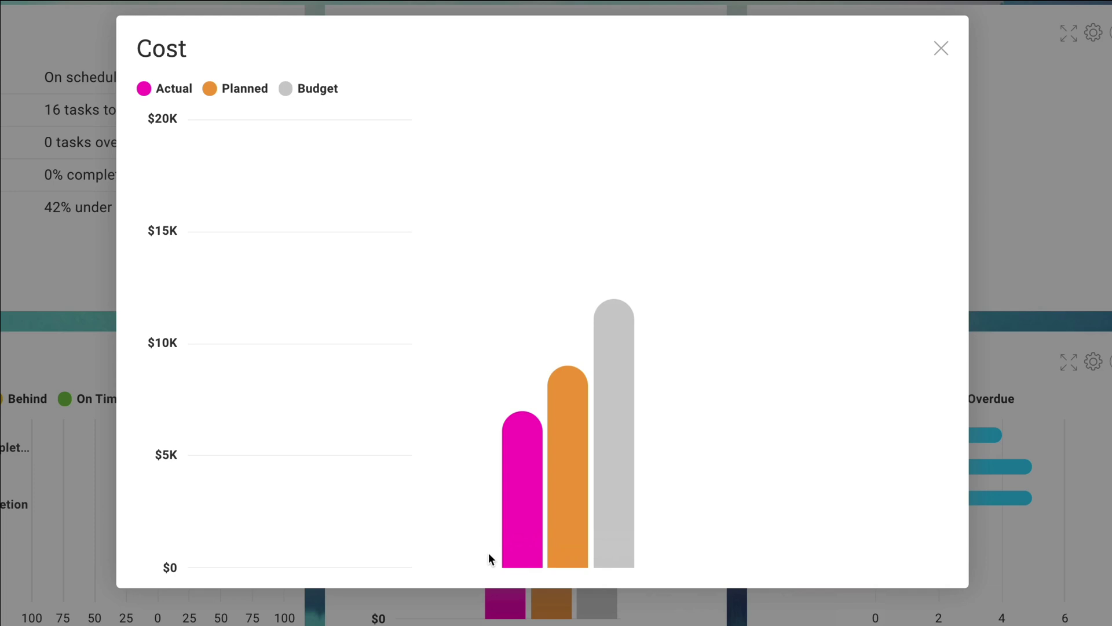
mouse_move(517, 551)
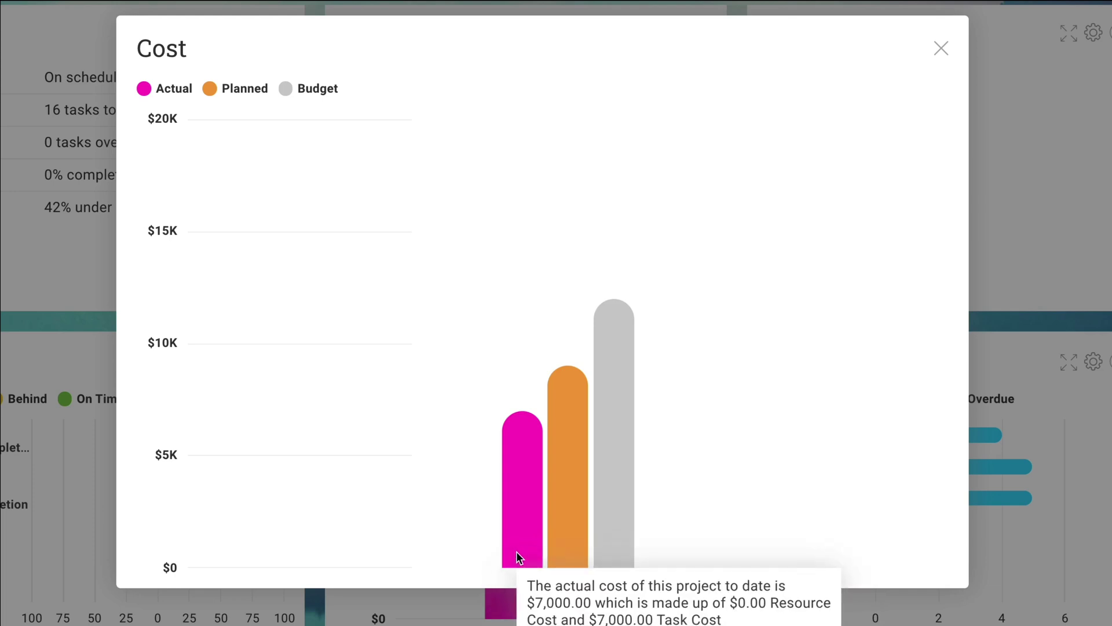
mouse_move(558, 555)
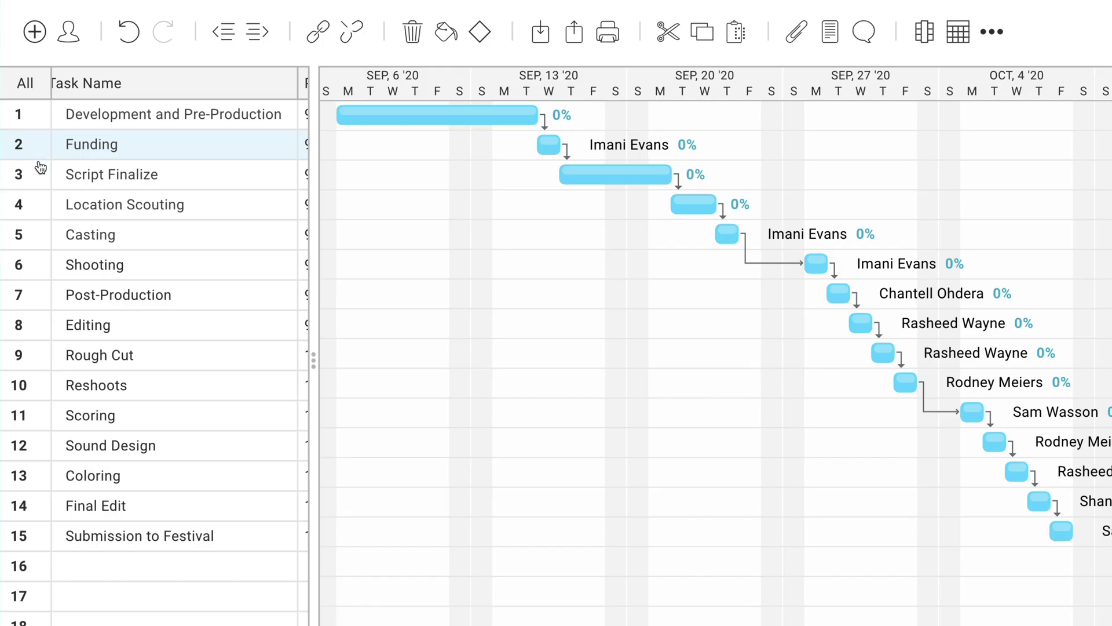
- Nest Funding through Casting under Development and Pre-Production and make Casting a milestone
shift+click(41, 241)
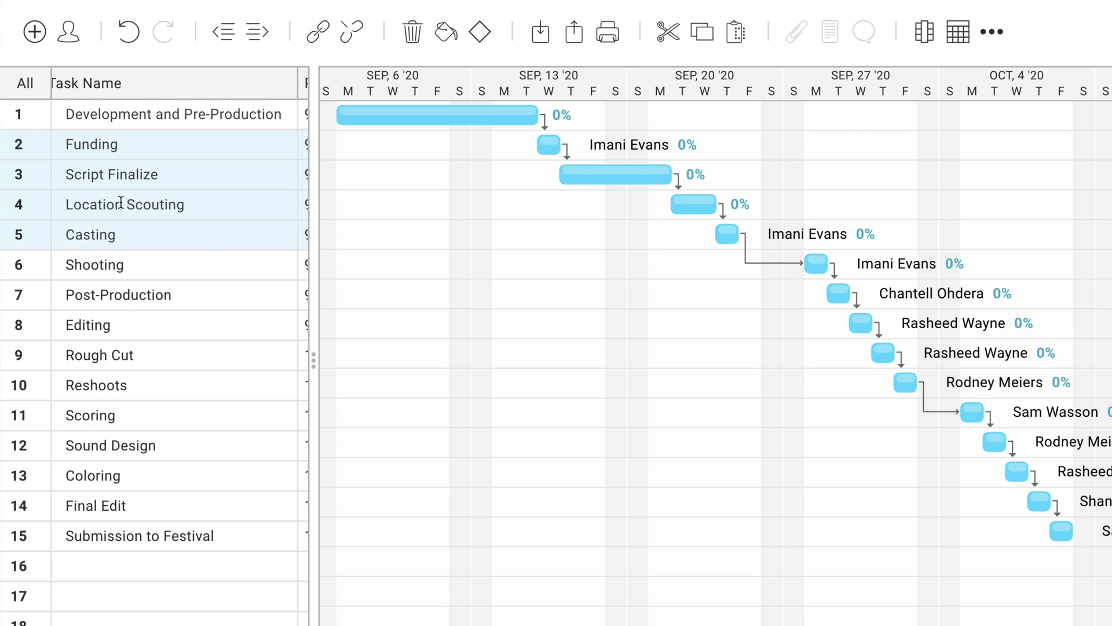
click(258, 42)
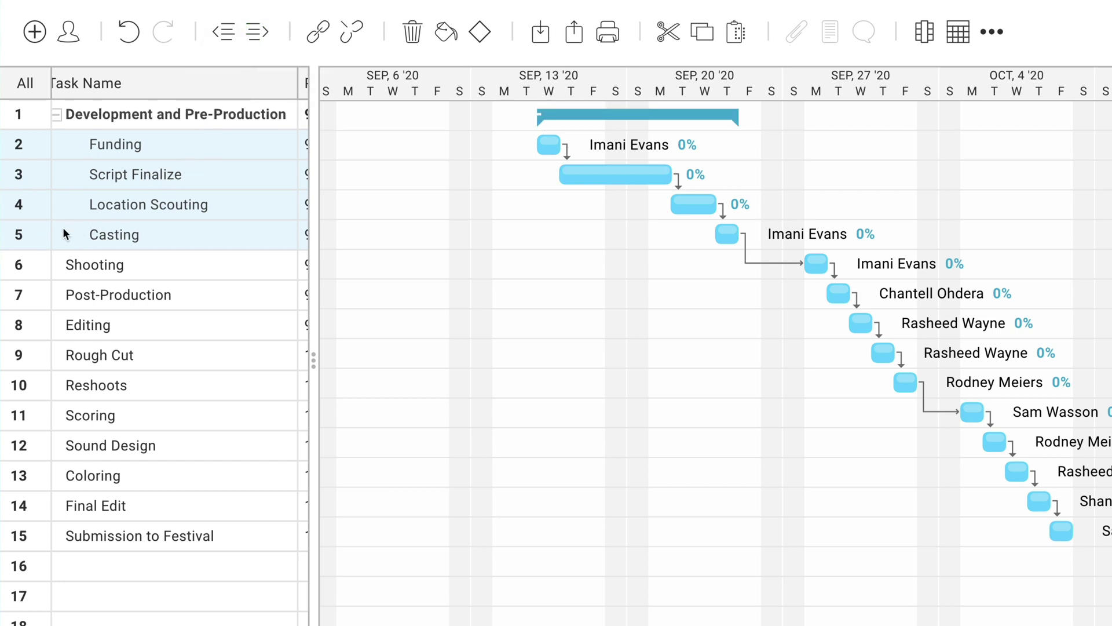
click(33, 239)
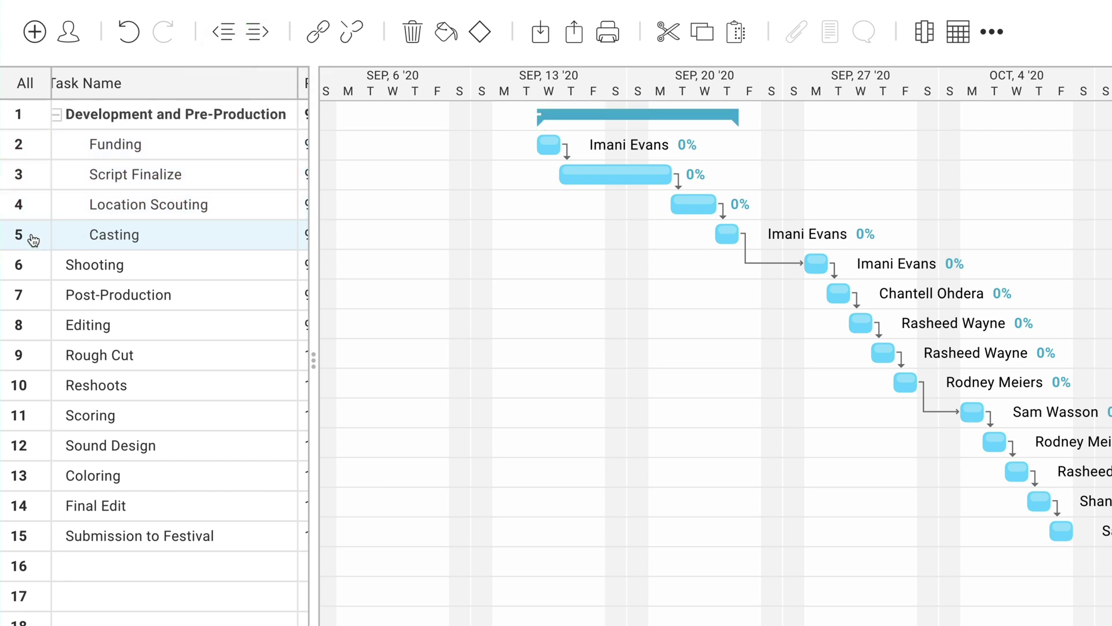
click(482, 37)
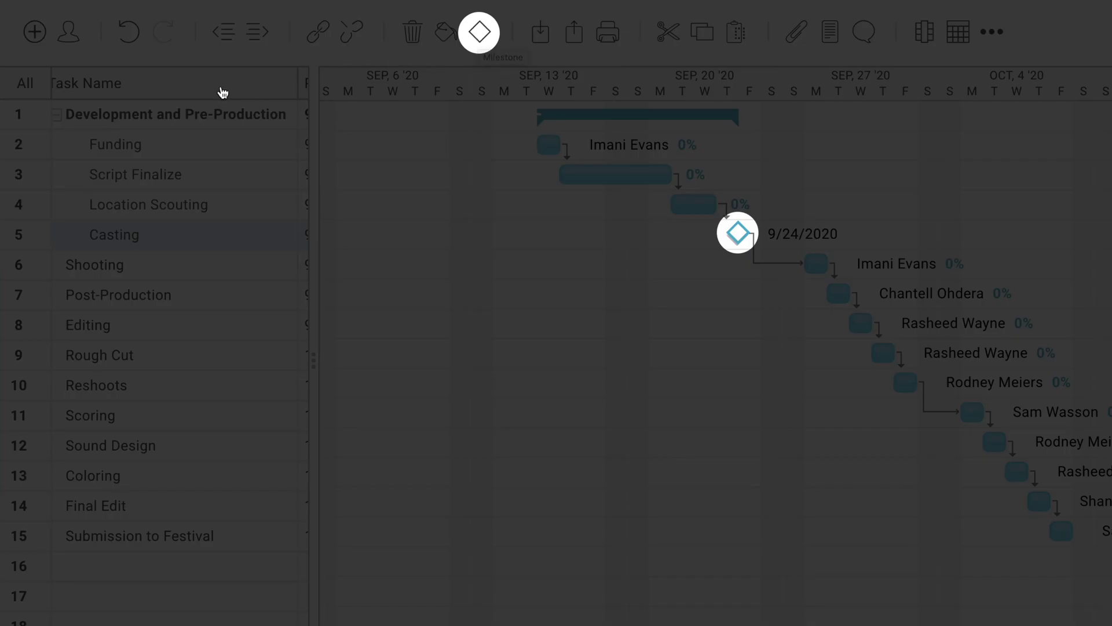
- Make Shooting a phase over Locations 1 and 2 and nest rows 10–17 under Post-Production
click(33, 118)
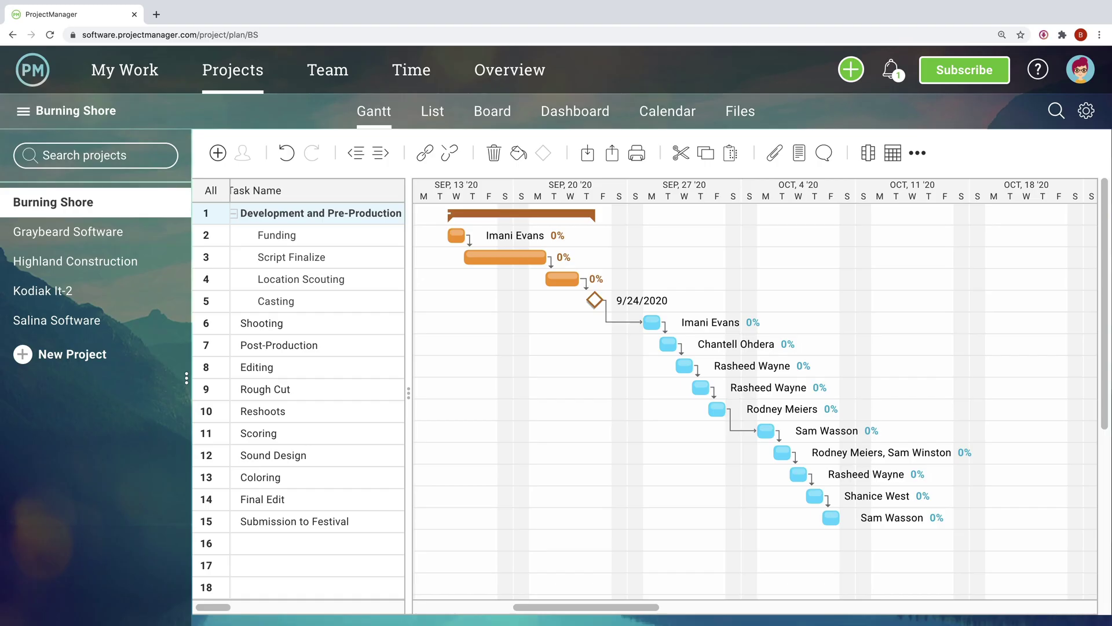
key(ctrl+z)
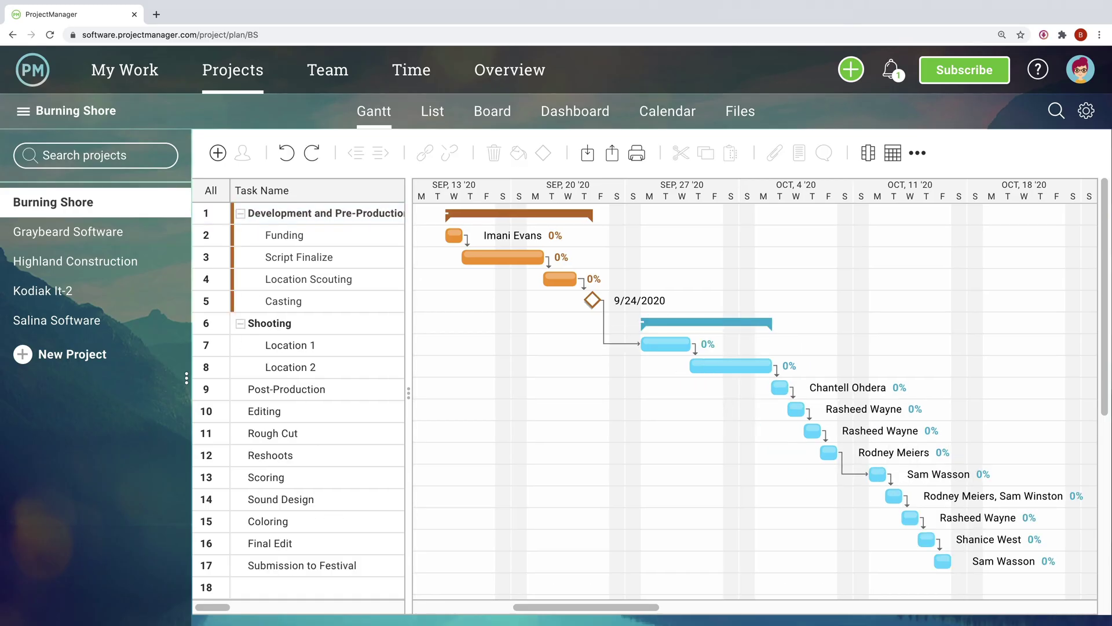
key(ctrl+shift+z)
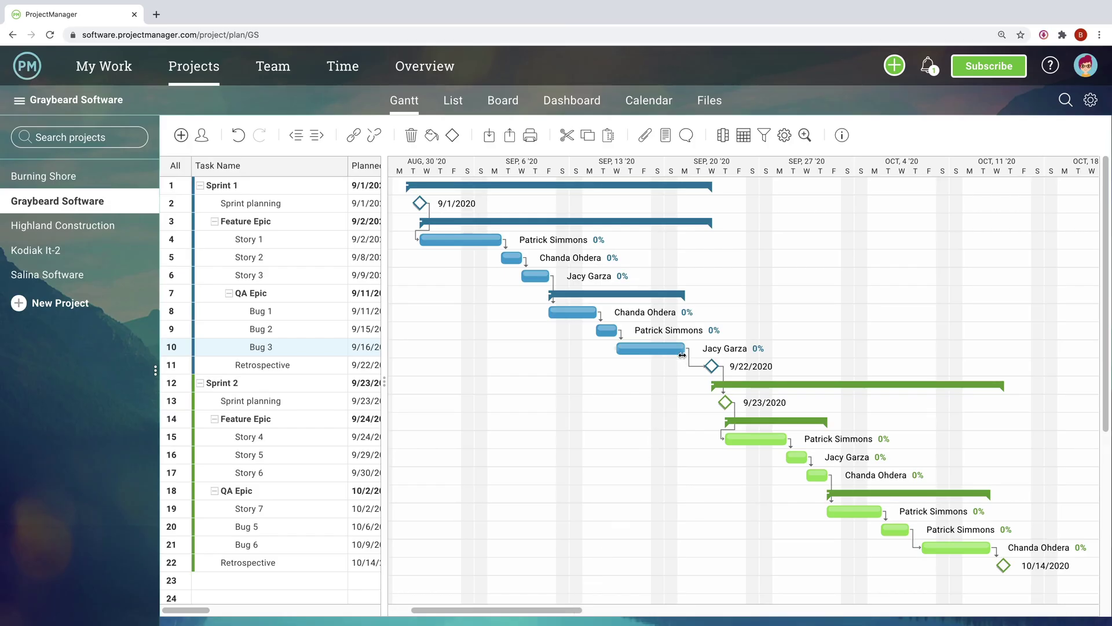
- Lengthen Bug 3's bar to 7 days, pushing later Sprint 2 tasks back
drag(682, 355, 787, 351)
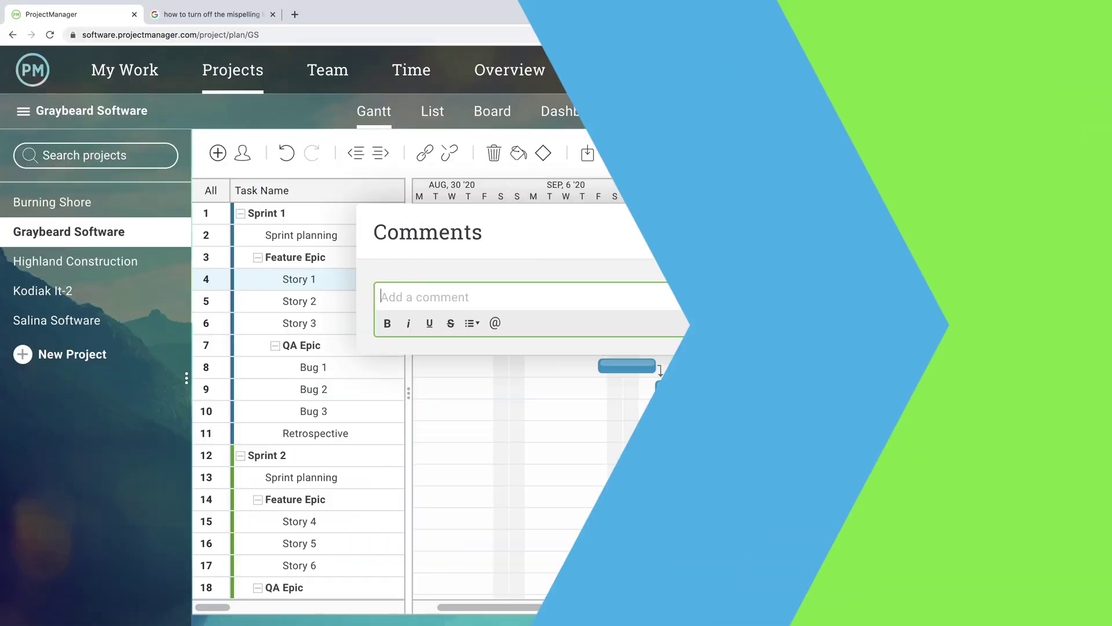
- Post a rollout comment on Story 1 with Blog Post Week 23.pdf attached, and mark Sprint planning Done
text(A)
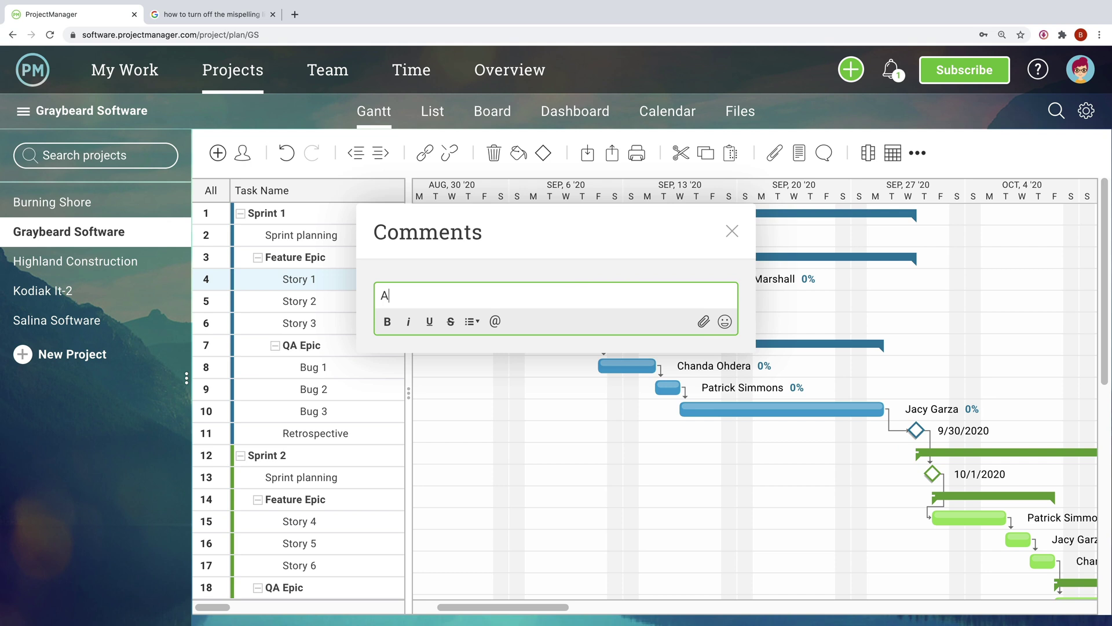
text(ttaching the new blog )
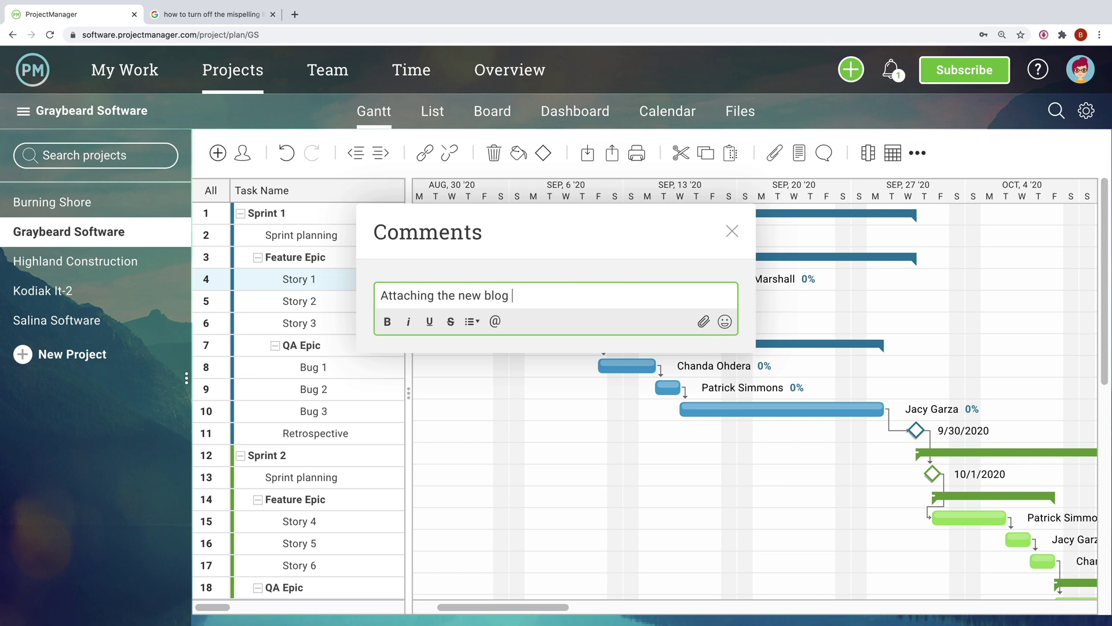
text(post for the rollout next week!)
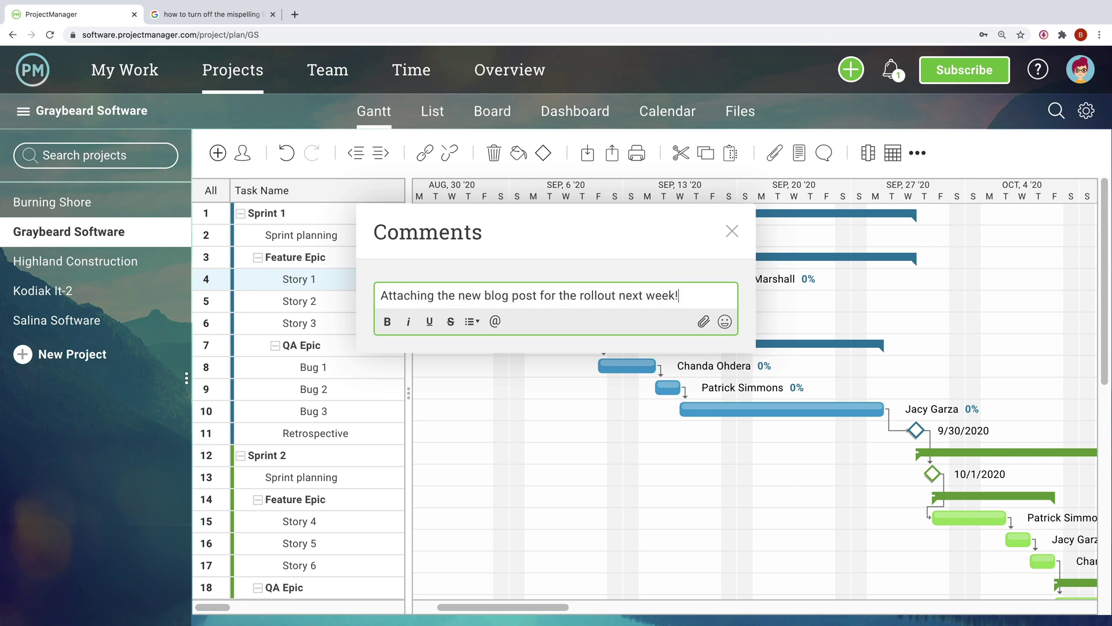
key(Return)
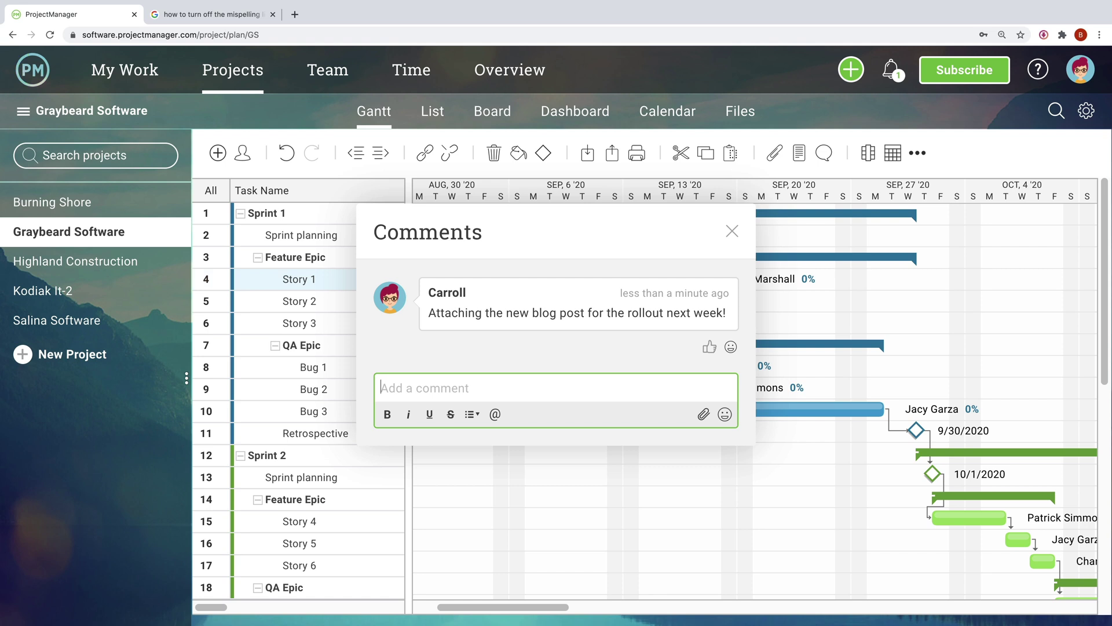
click(702, 421)
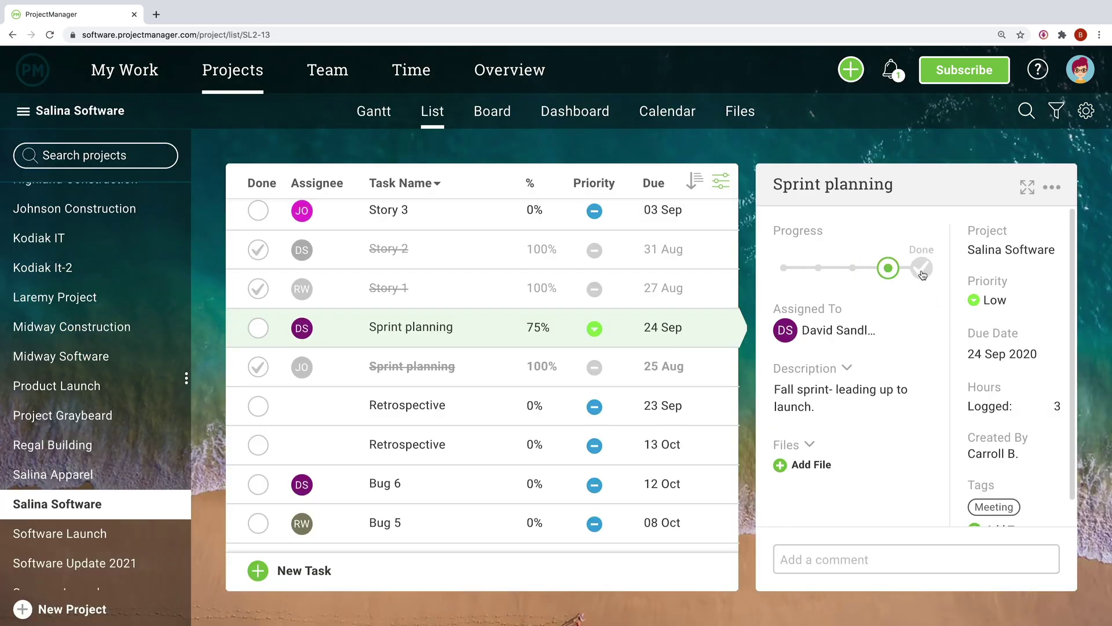
click(921, 269)
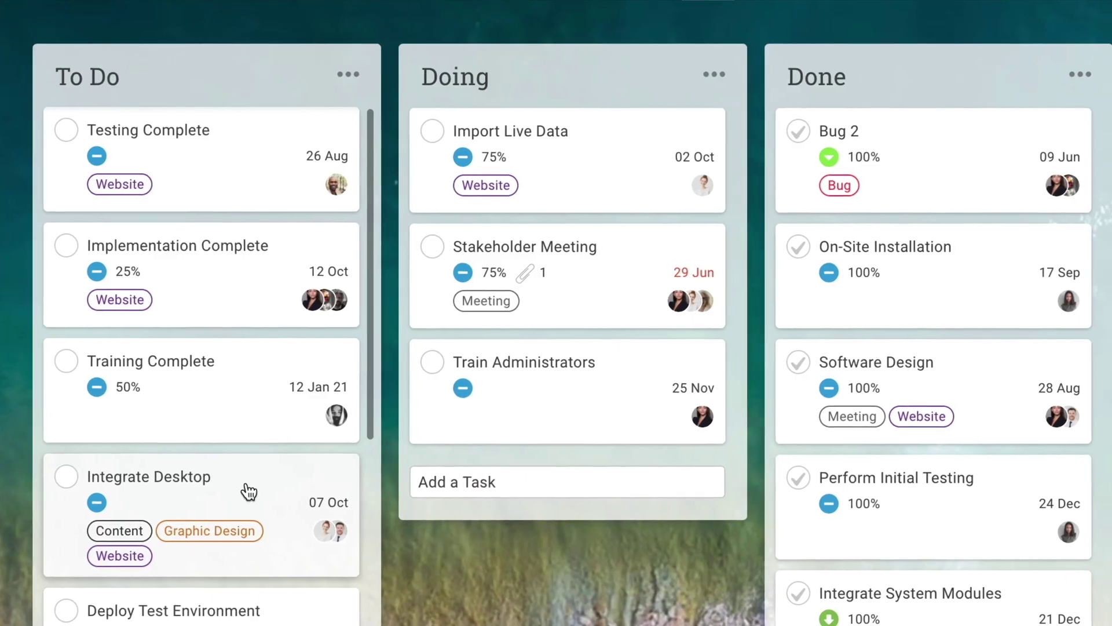
- Move Integrate Desktop to Doing, reschedule Sprint planning to 26 August, and filter Team to this week
drag(249, 489, 591, 481)
drag(414, 490, 502, 485)
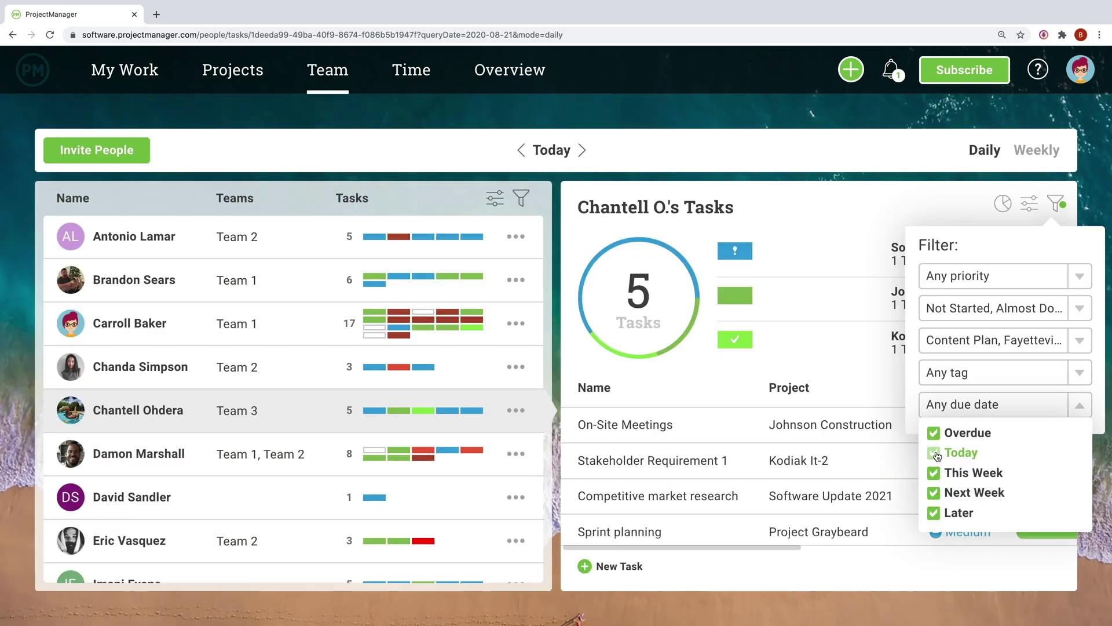
click(935, 473)
click(933, 492)
click(934, 513)
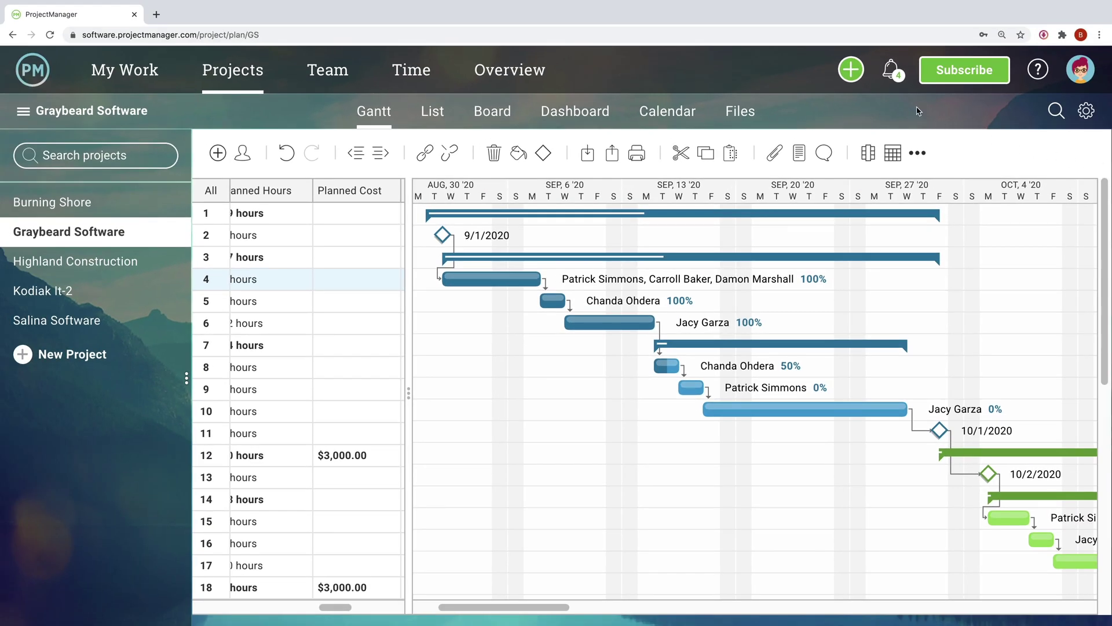
click(892, 78)
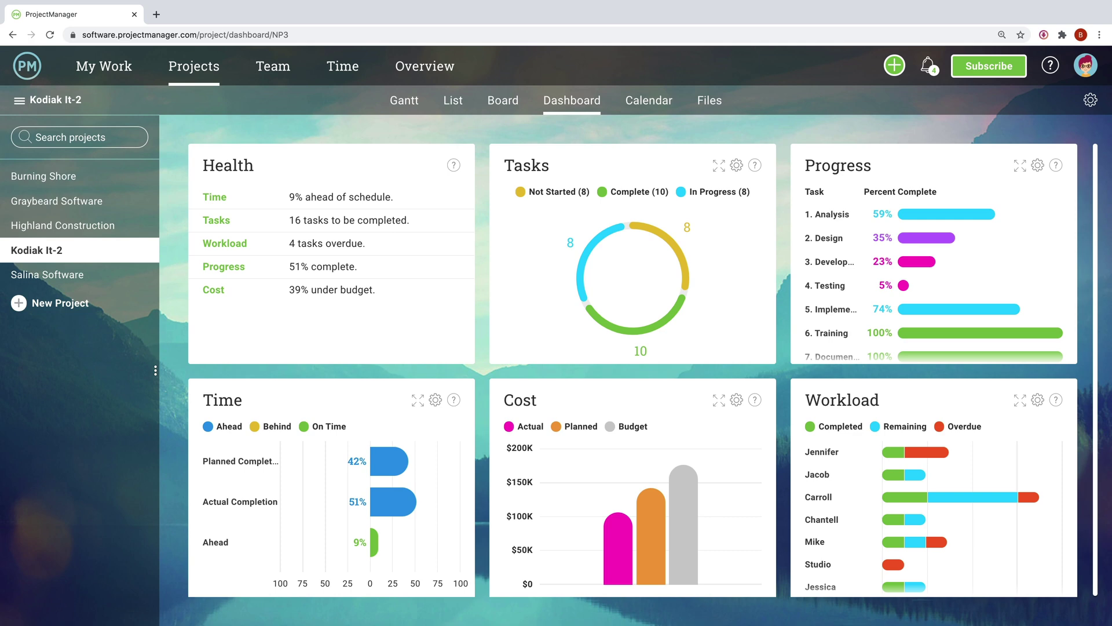
- Enlarge the Workload and Tasks charts, then switch to the all-projects Overview dashboard
click(1019, 400)
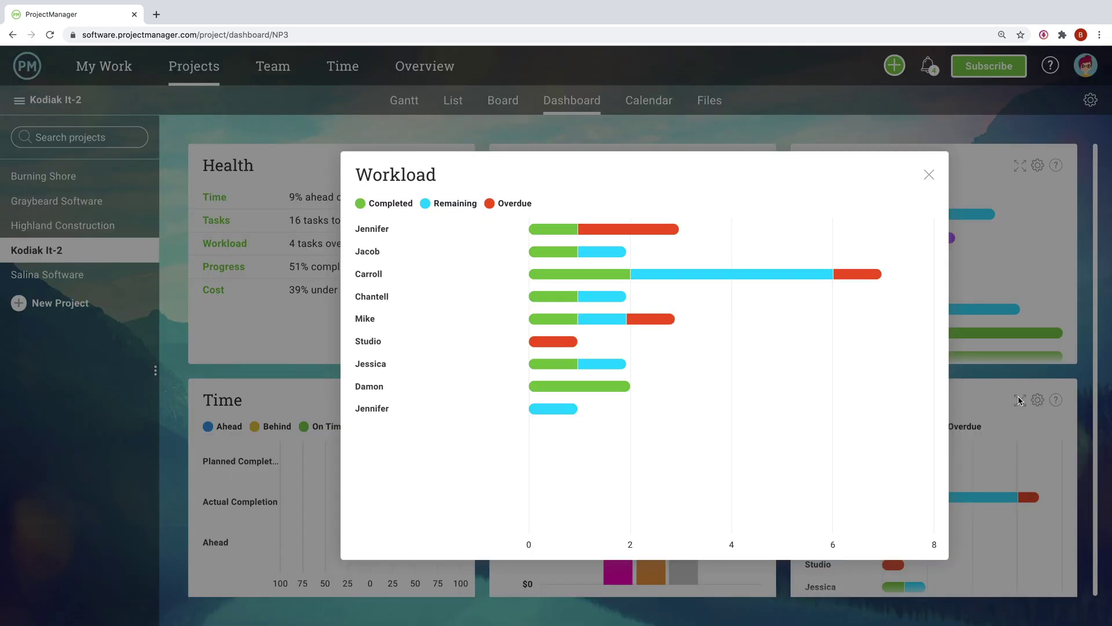
click(1011, 377)
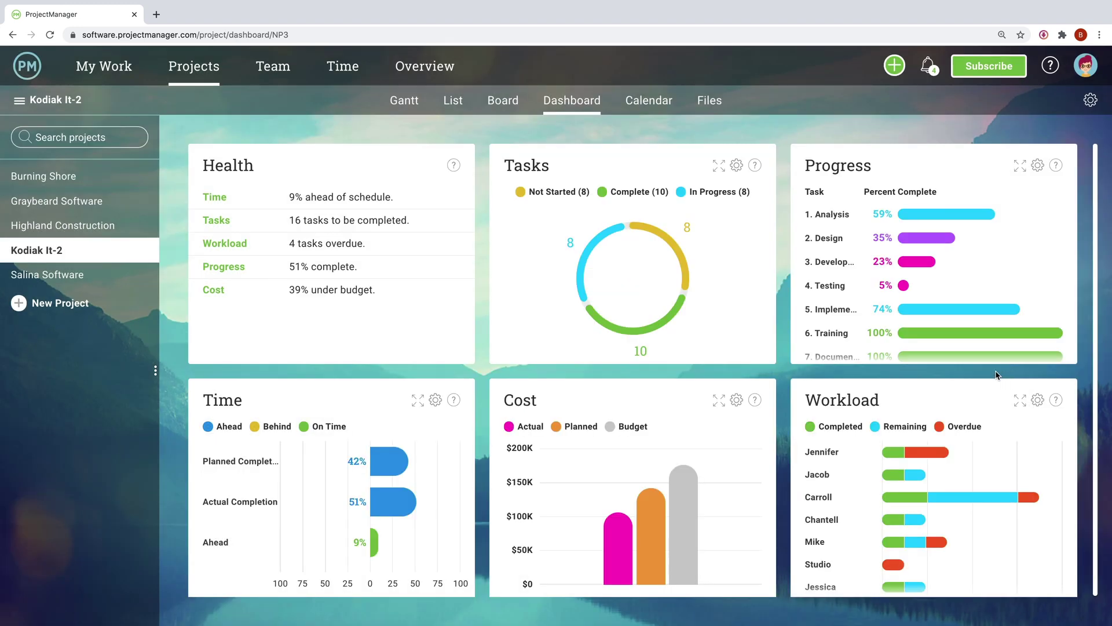
click(719, 165)
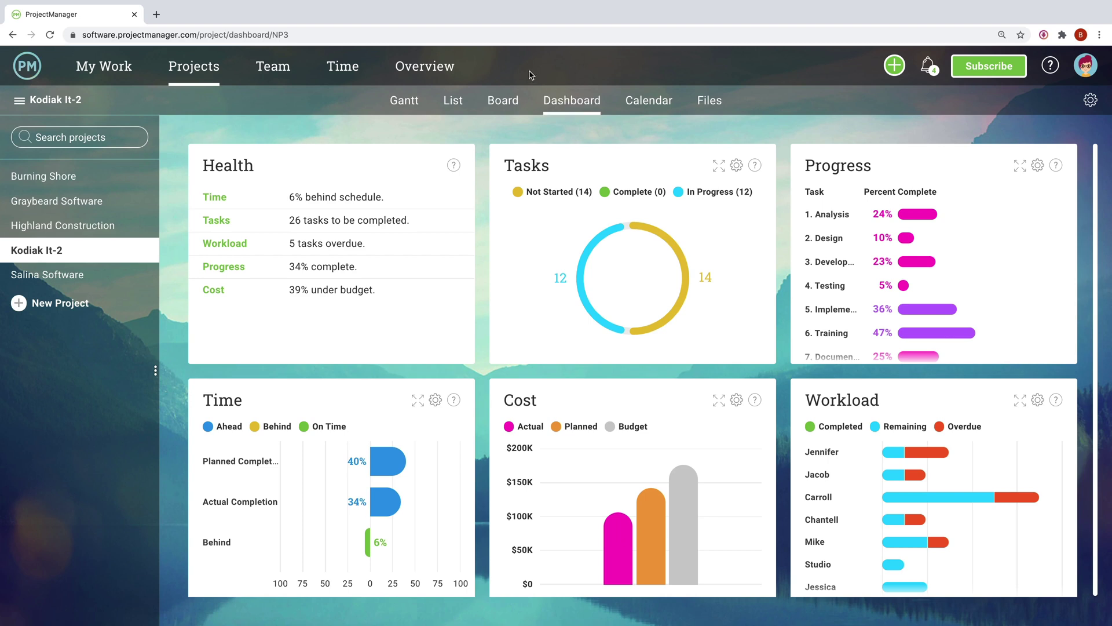
click(426, 71)
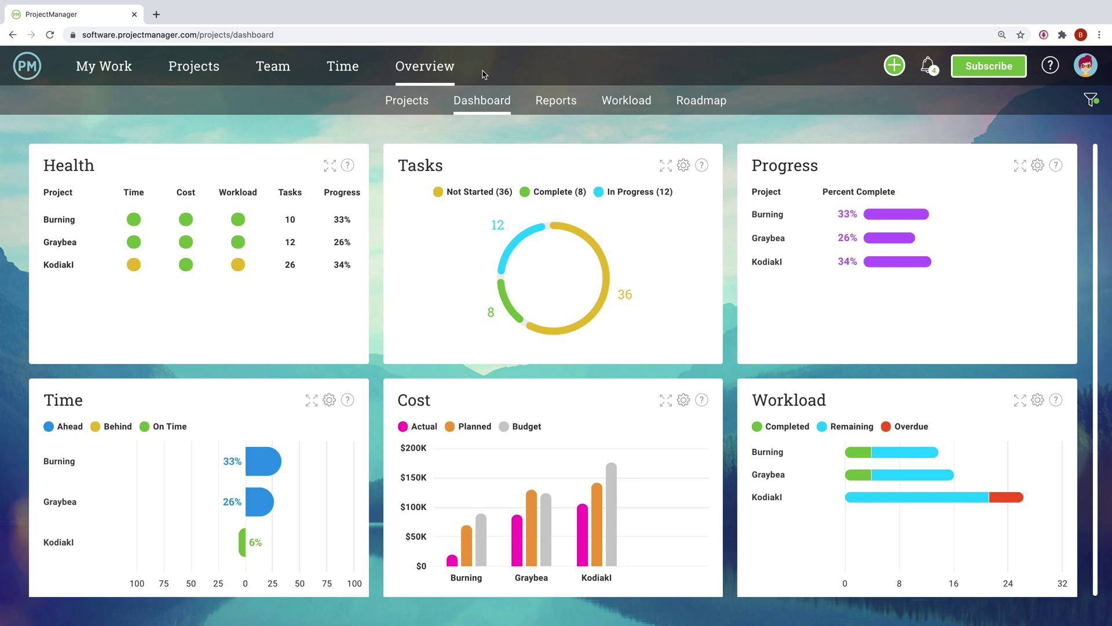
- On the portfolio Roadmap, expand Tuscan Hills Construction and its Design phase
click(701, 108)
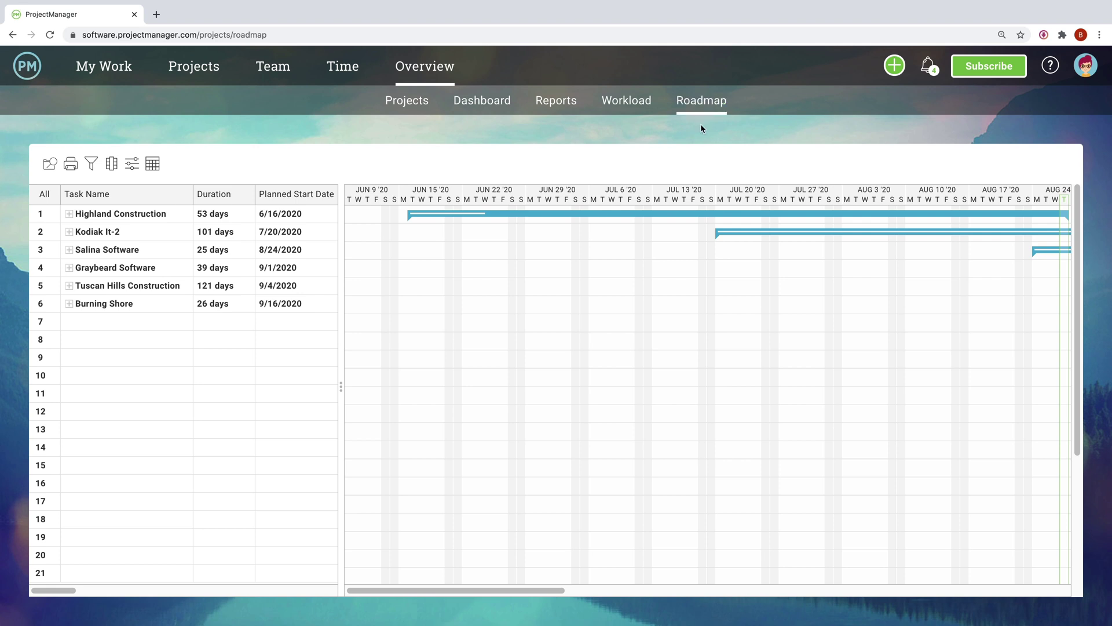
scroll(732, 371, right, 5)
scroll(733, 377, right, 5)
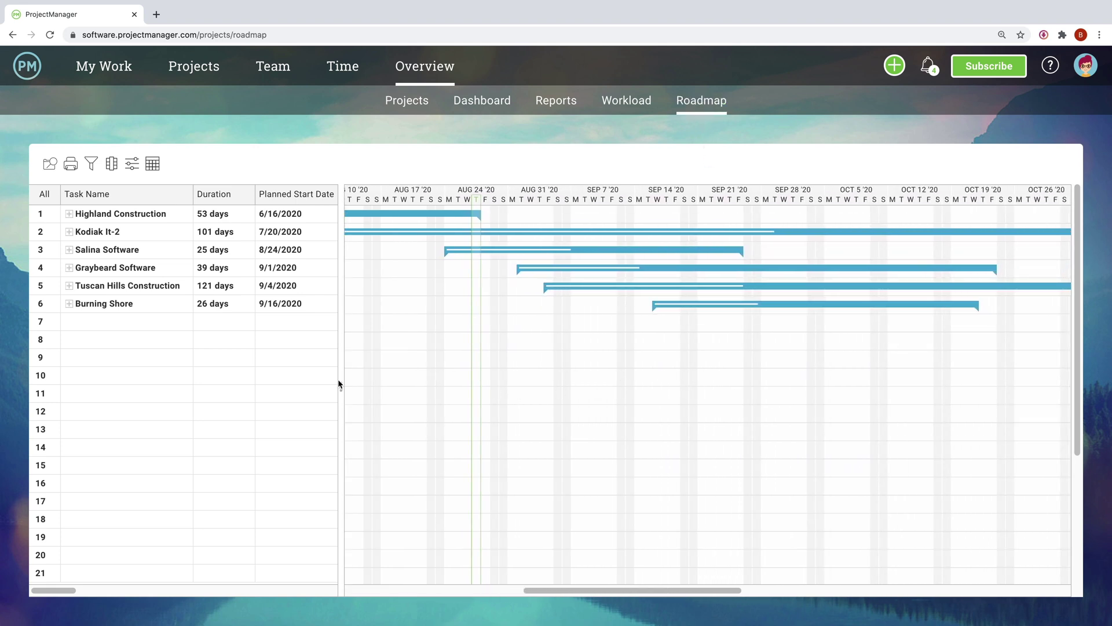
click(68, 285)
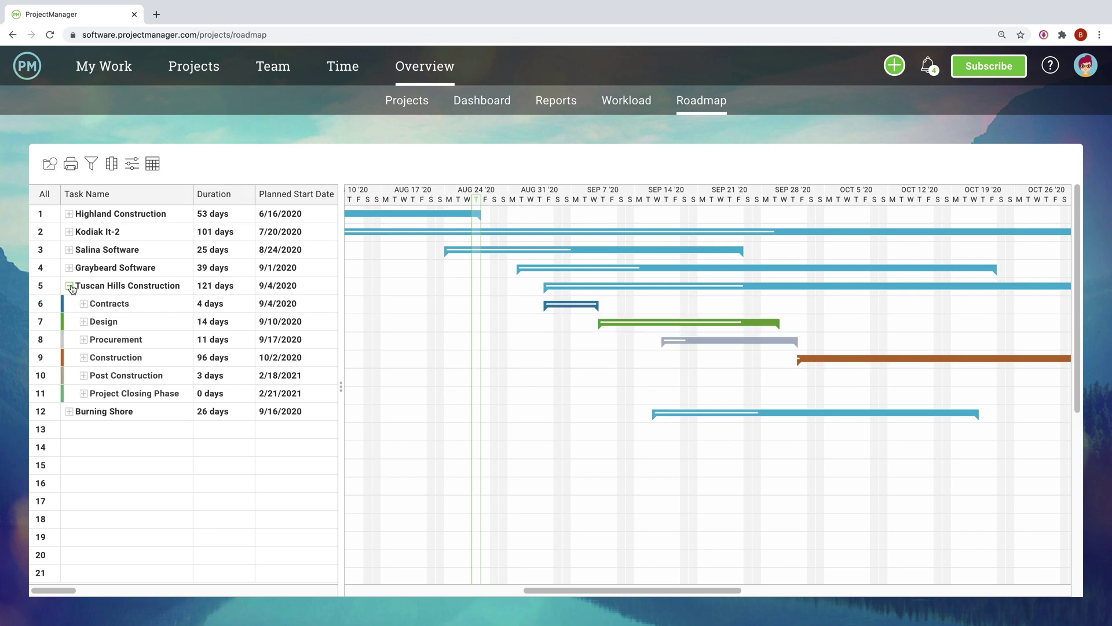
click(84, 321)
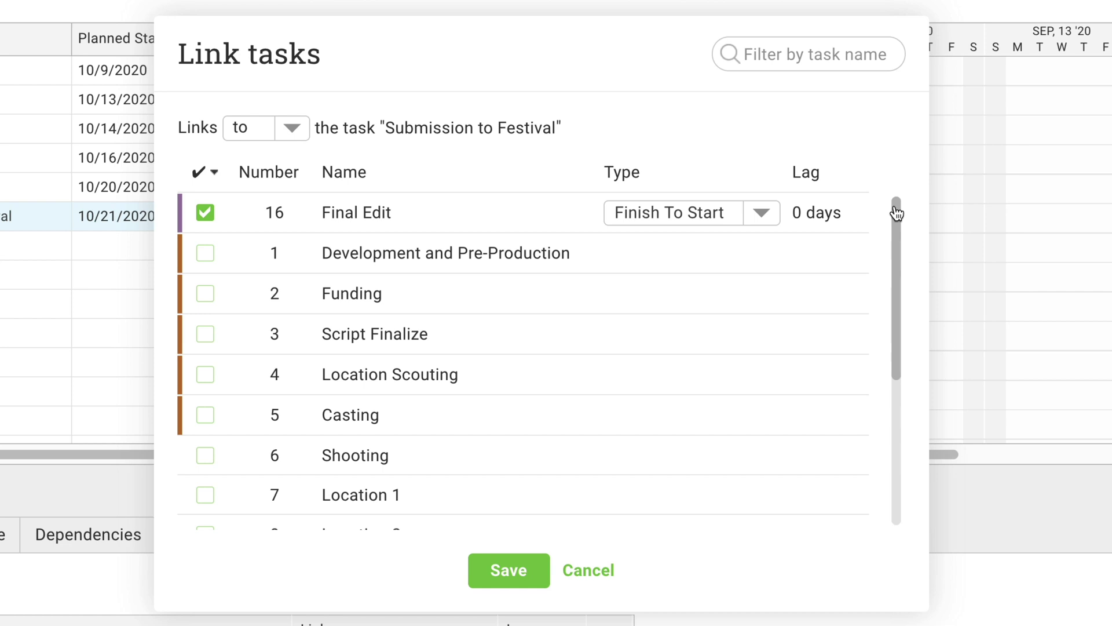
- Save Final Edit and Coloring as predecessors of Submission to Festival, then tick the Tasks for today filter
drag(896, 214, 896, 373)
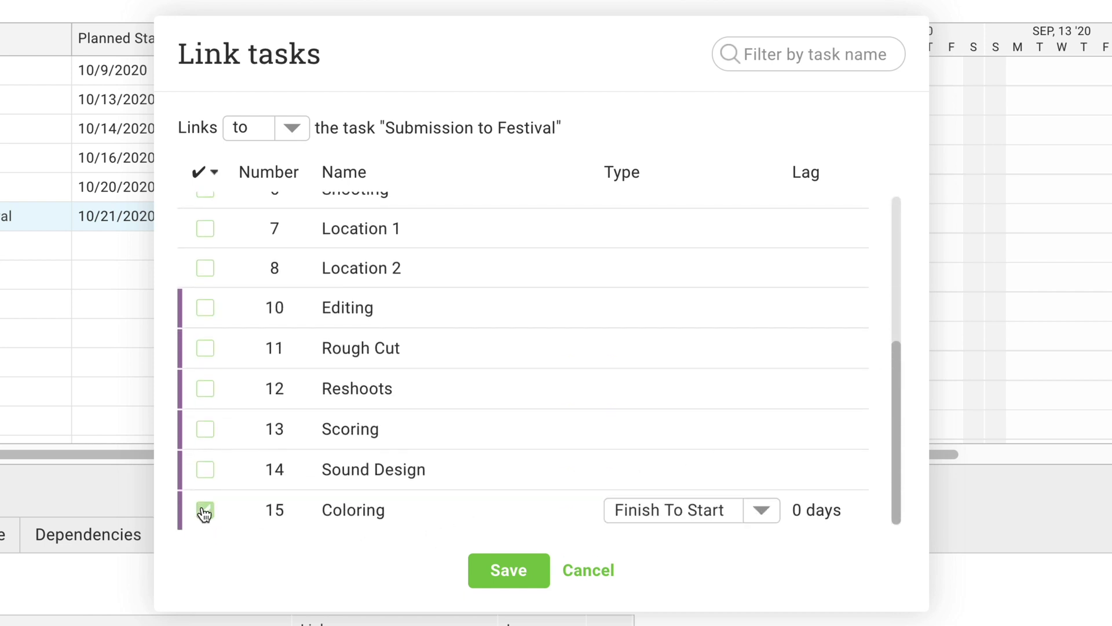
click(488, 572)
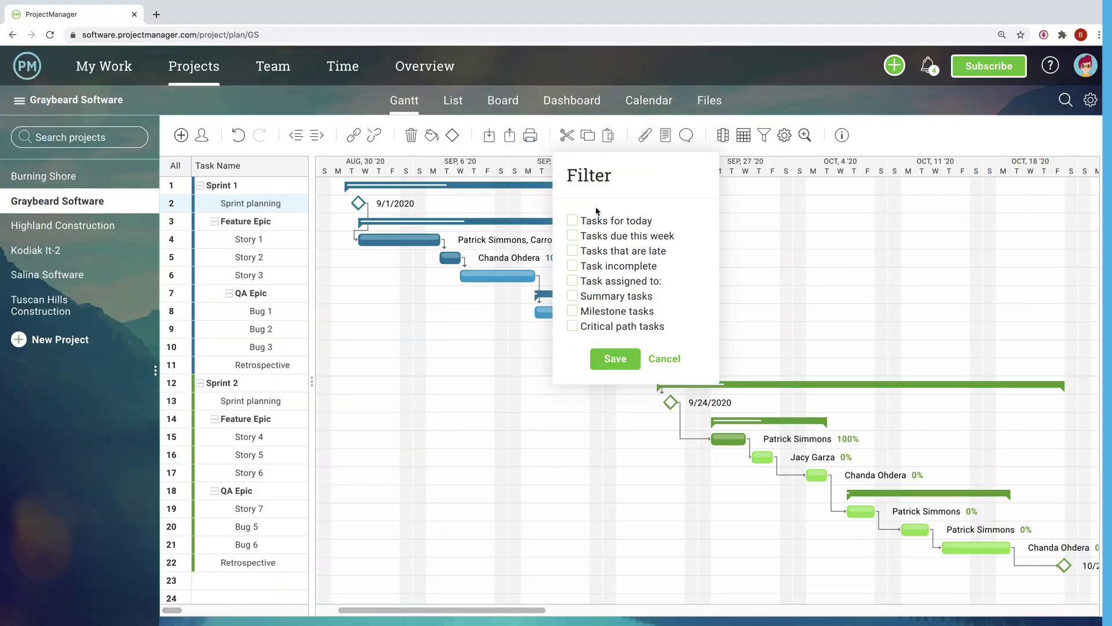
click(572, 221)
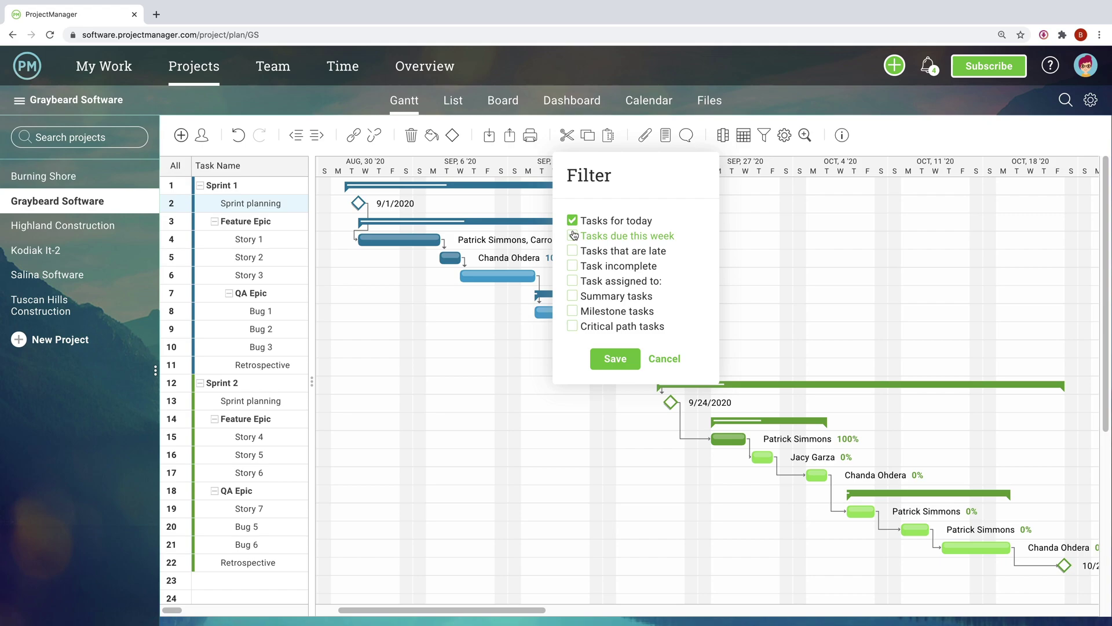
- Add Tasks due this week to the Gantt filter alongside Tasks for today and apply it
click(572, 236)
click(614, 359)
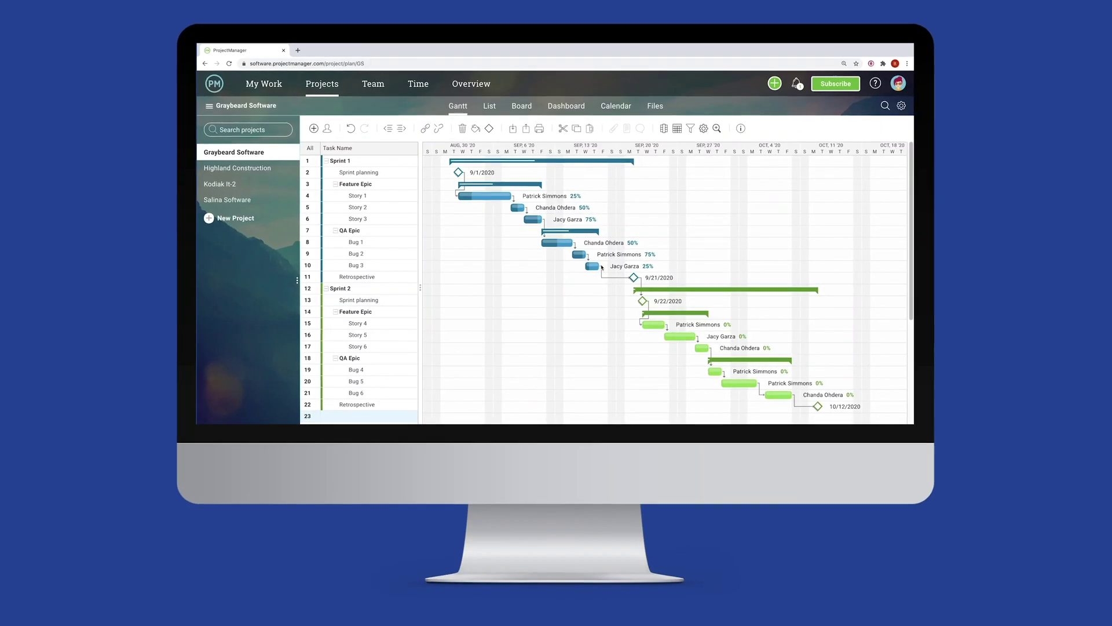